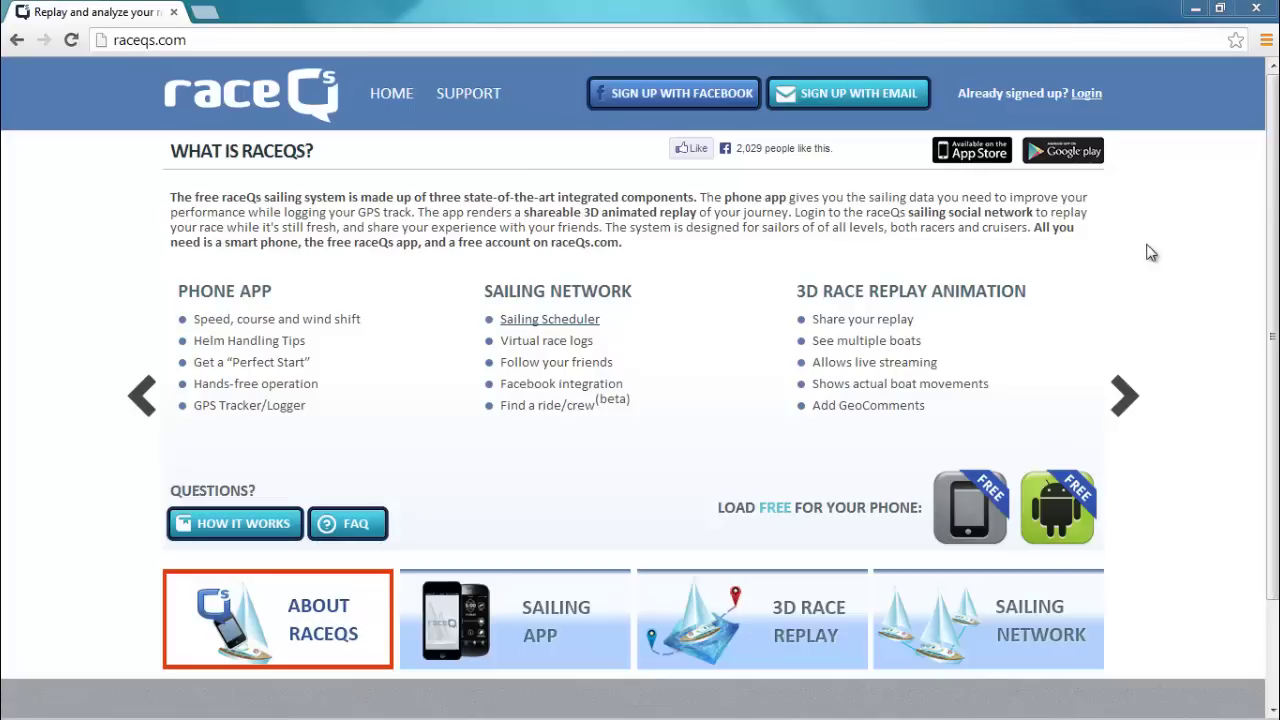
Log in to raceQs on the Log In tab with the member e-mail and password
{"action": "left_click", "coordinate": [1082, 98]}
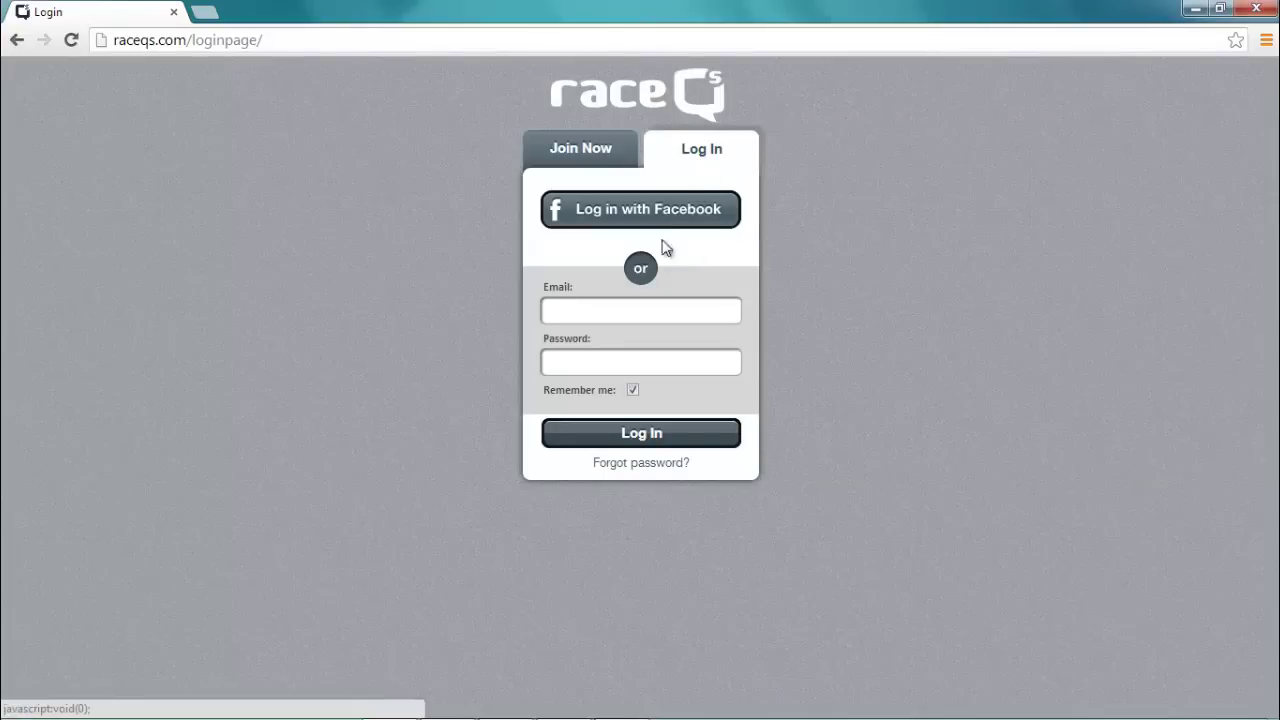
{"action": "left_click", "coordinate": [566, 150]}
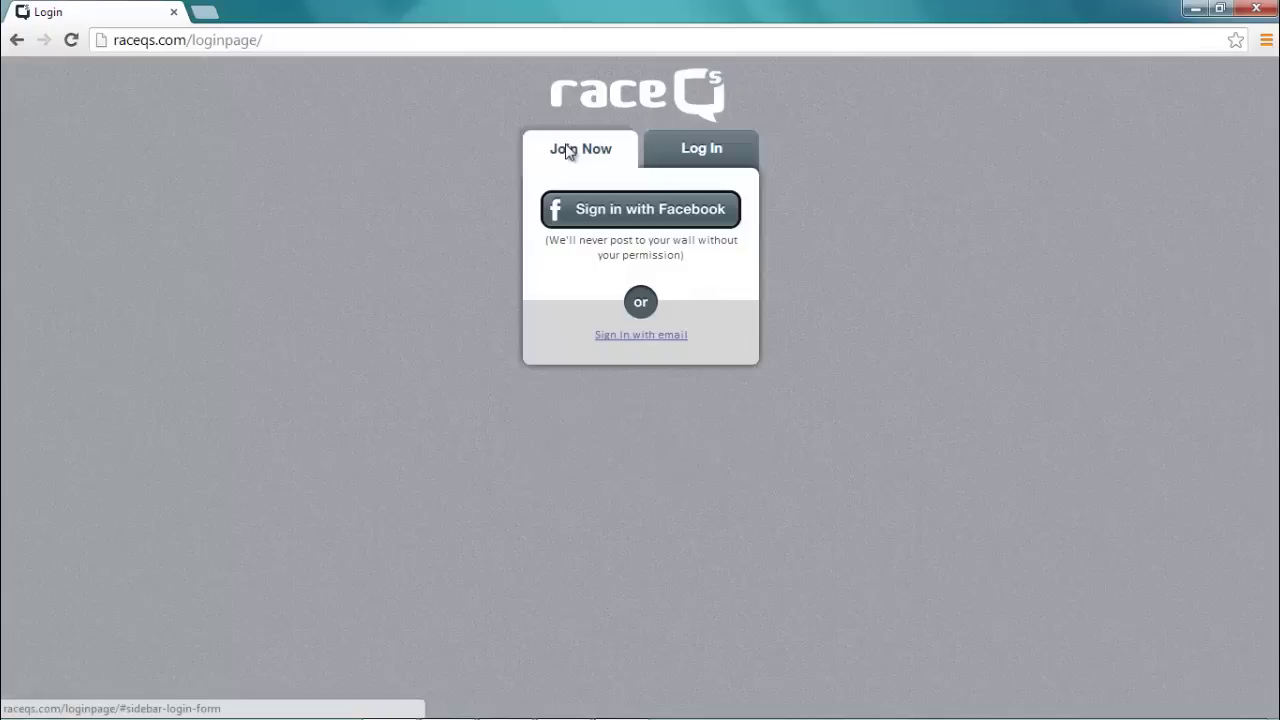
{"action": "left_click", "coordinate": [681, 148]}
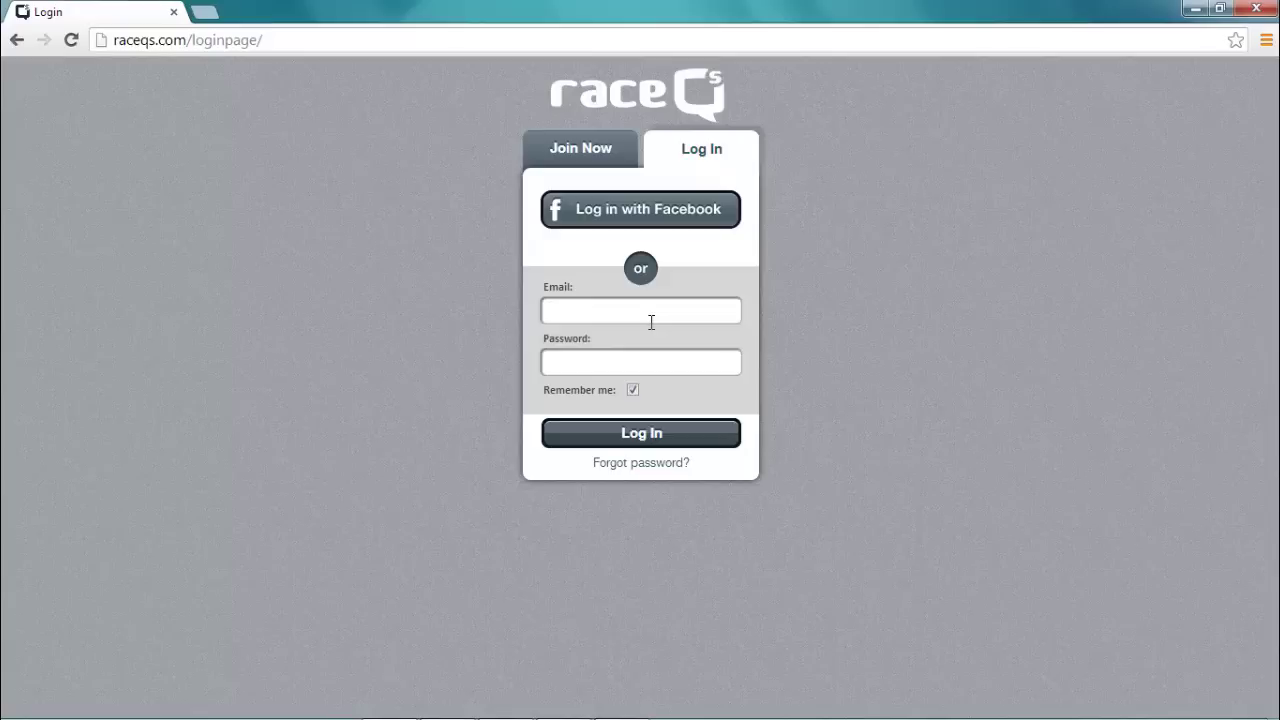
{"action": "key", "text": "ctrl+v"}
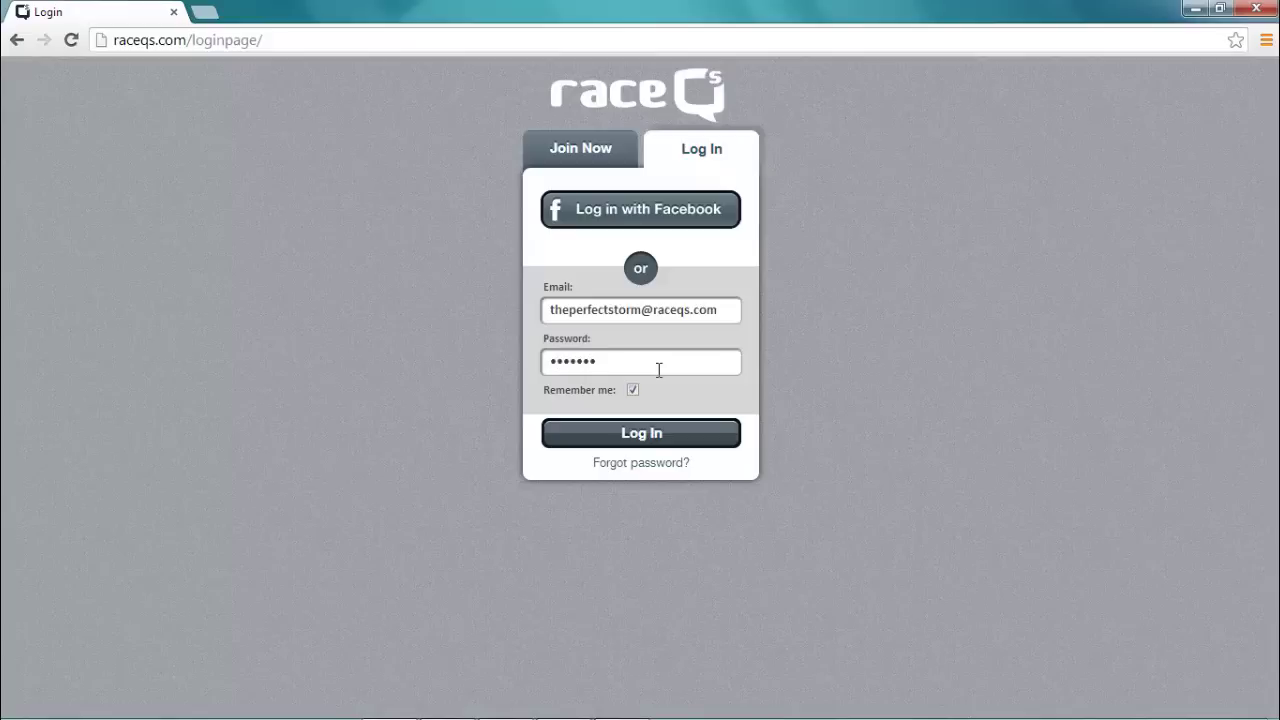
{"action": "key", "text": "Return"}
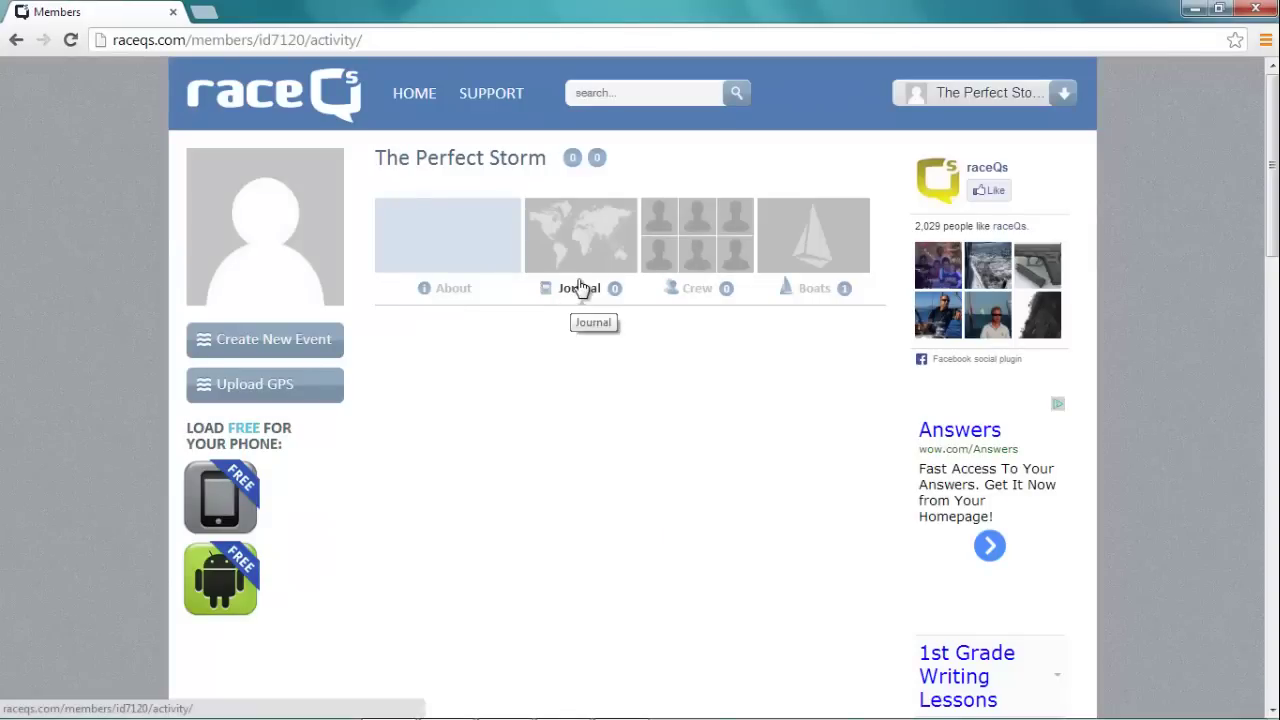
Upload the '61 the perfect storm.gpx' track as a new journey
{"action": "left_click", "coordinate": [285, 388]}
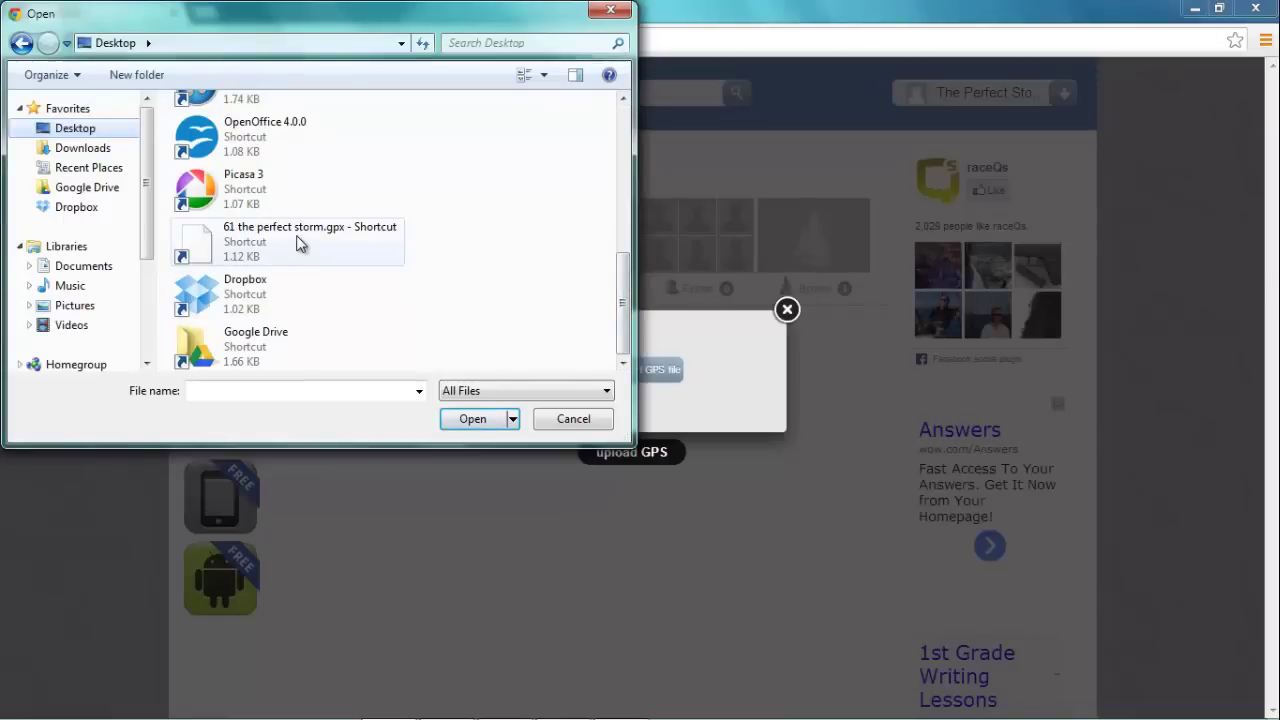
{"action": "left_click", "coordinate": [296, 235]}
{"action": "left_click", "coordinate": [503, 424]}
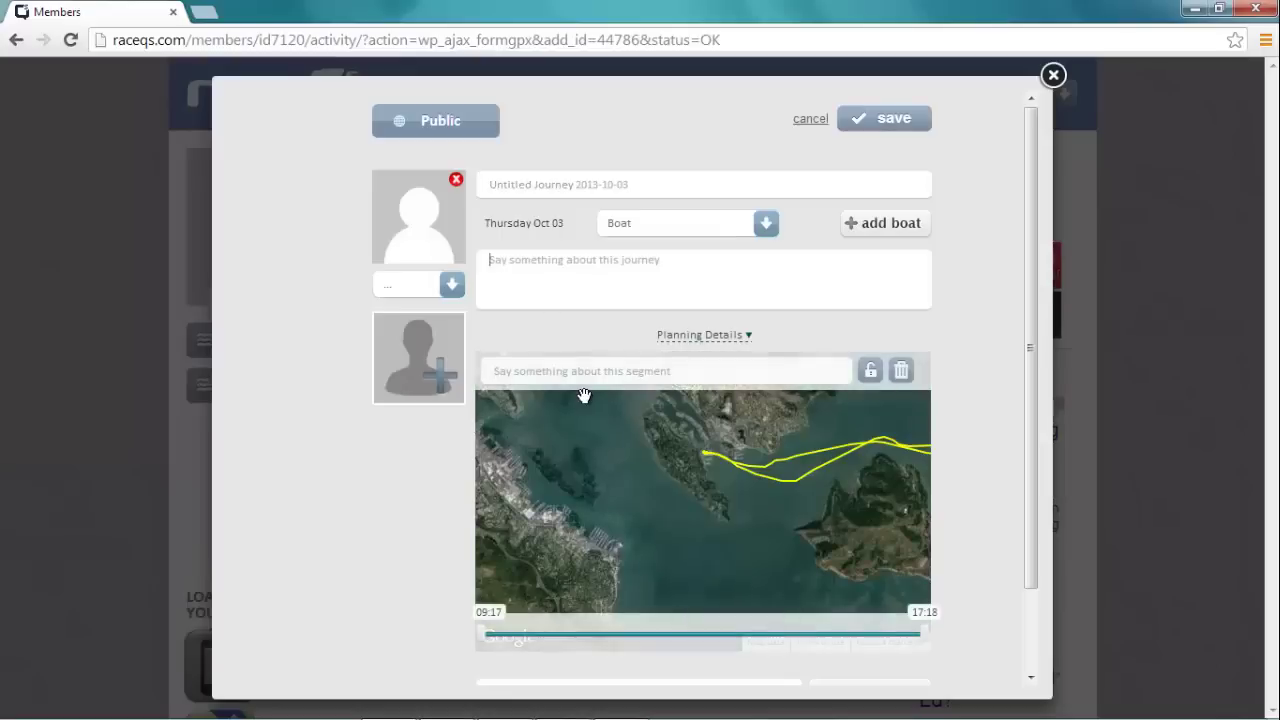
Title the journey 'Demo' and enter 'It was Fun!' as its description
{"action": "left_click", "coordinate": [640, 186]}
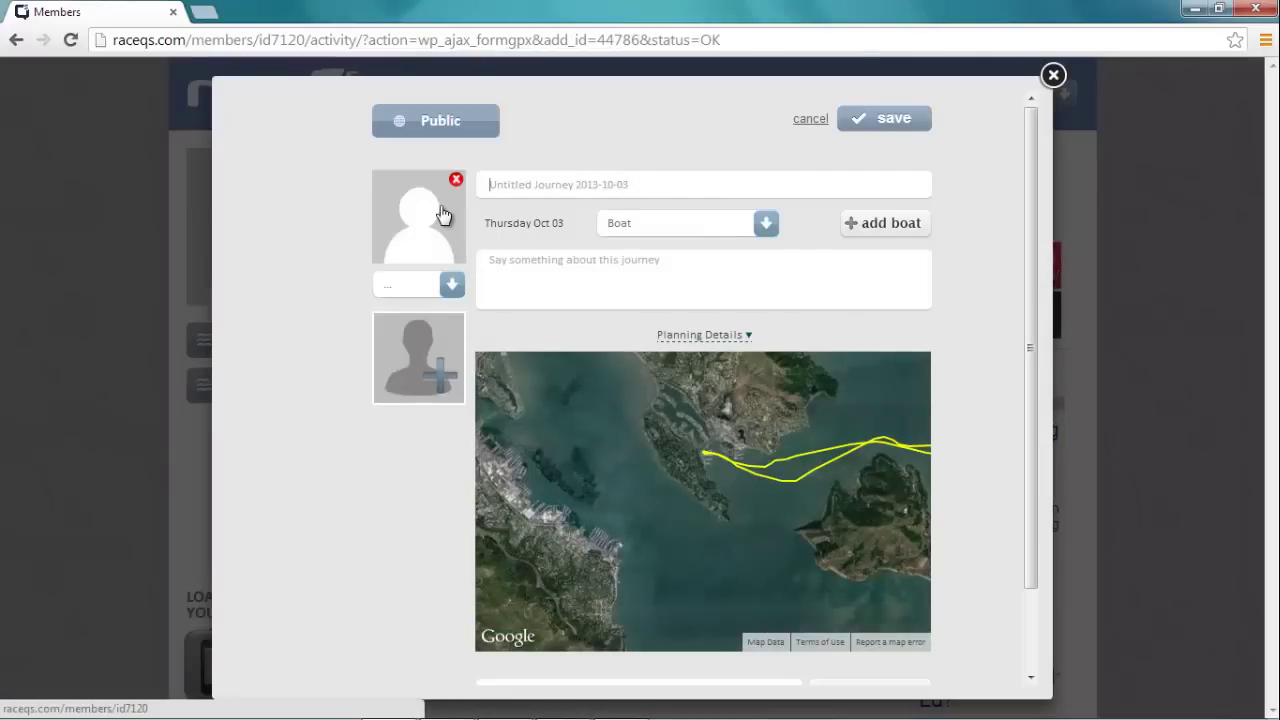
{"action": "type", "text": "Demo"}
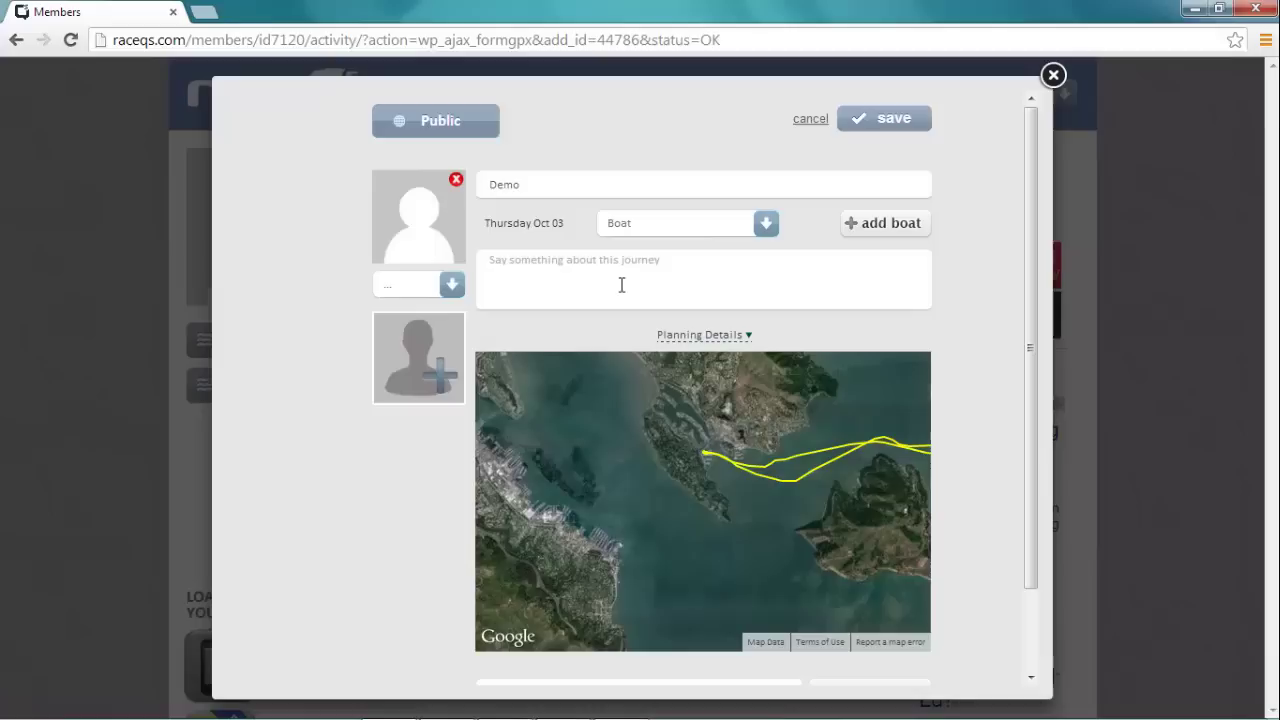
{"action": "left_click", "coordinate": [621, 285]}
{"action": "type", "text": "It was F"}
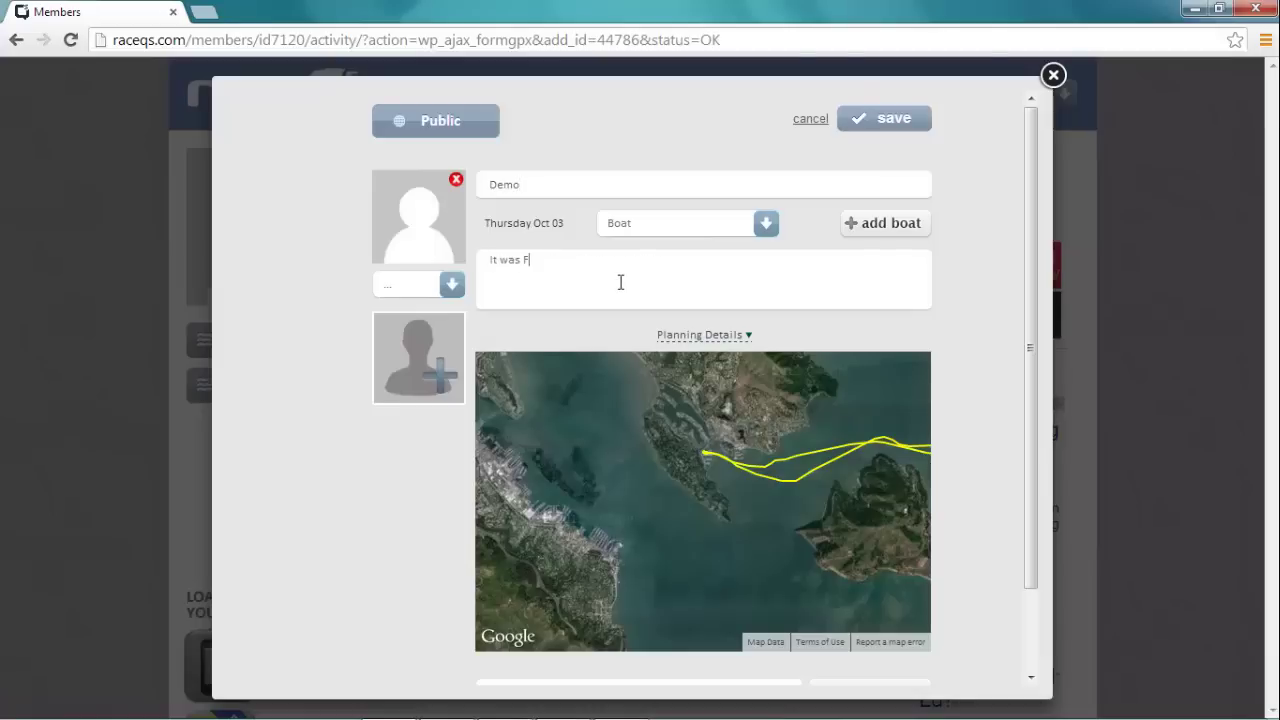
{"action": "type", "text": "un!"}
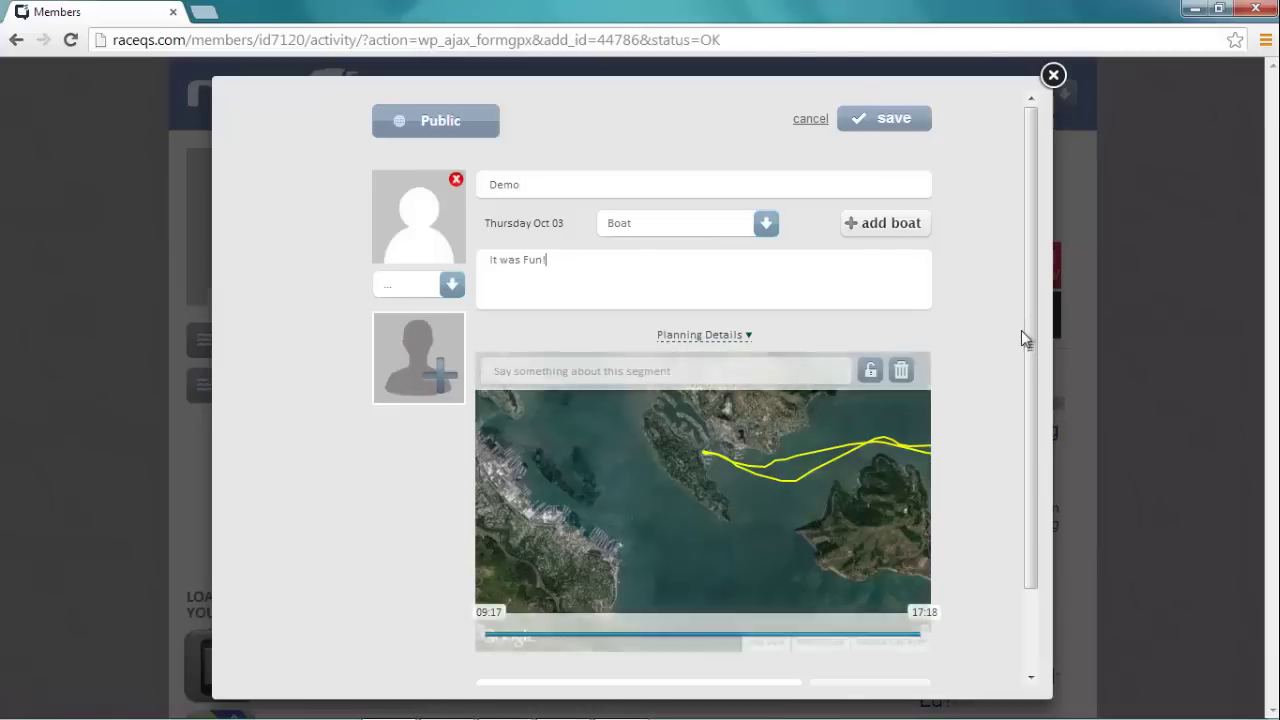
{"action": "left_click_drag", "start_coordinate": [1037, 351], "coordinate": [1017, 425]}
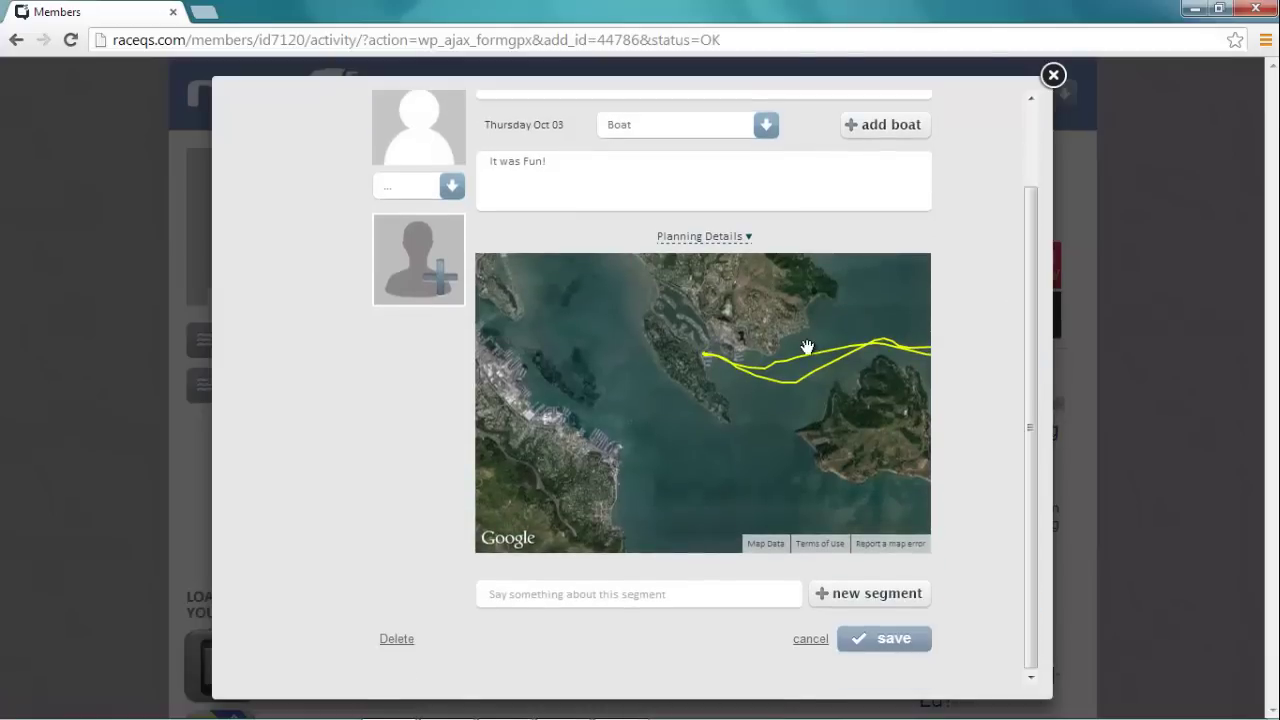
{"action": "mouse_move", "coordinate": [800, 346]}
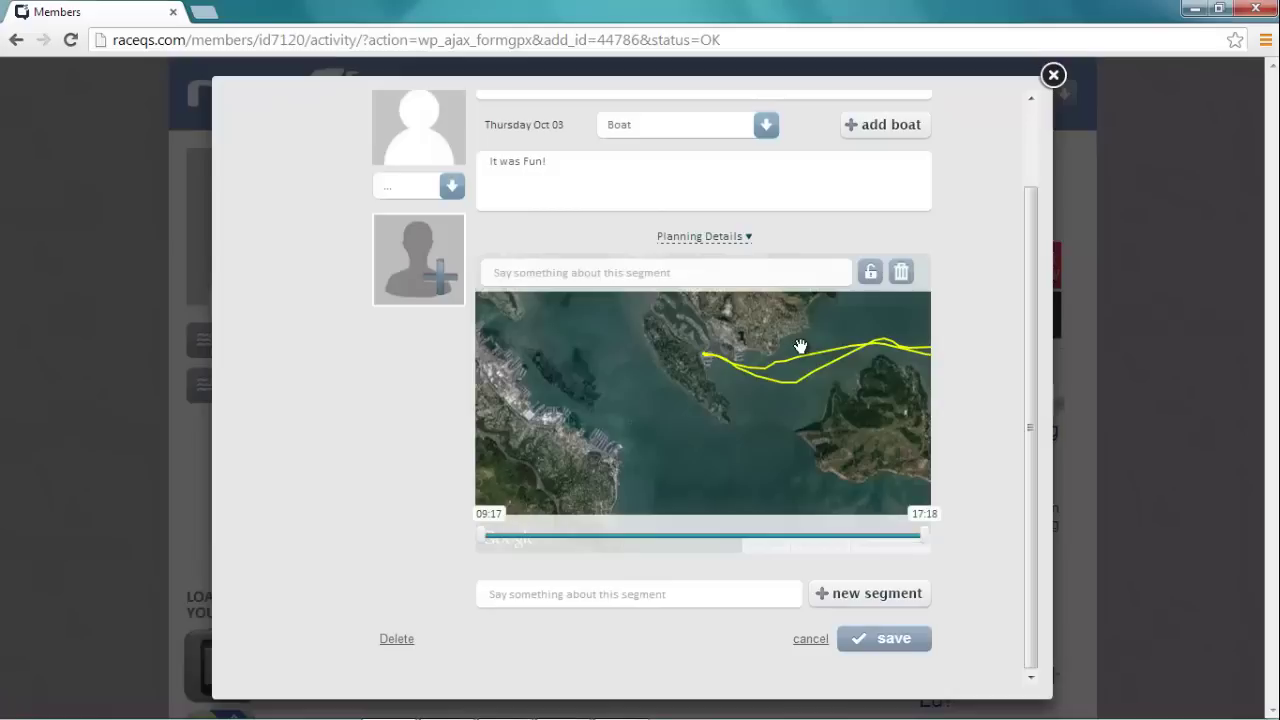
Narrow the time range to one race and create it as the 'Race 1' segment
{"action": "left_click_drag", "start_coordinate": [922, 533], "coordinate": [760, 485]}
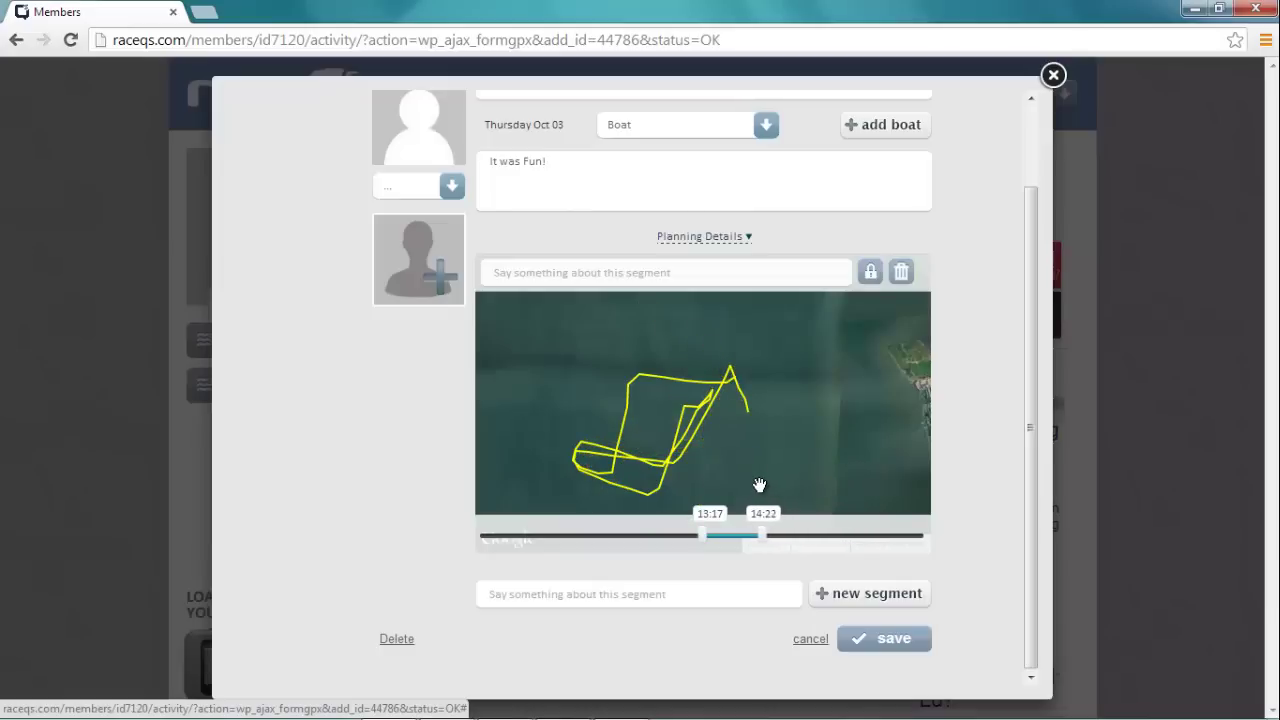
{"action": "left_click", "coordinate": [714, 600]}
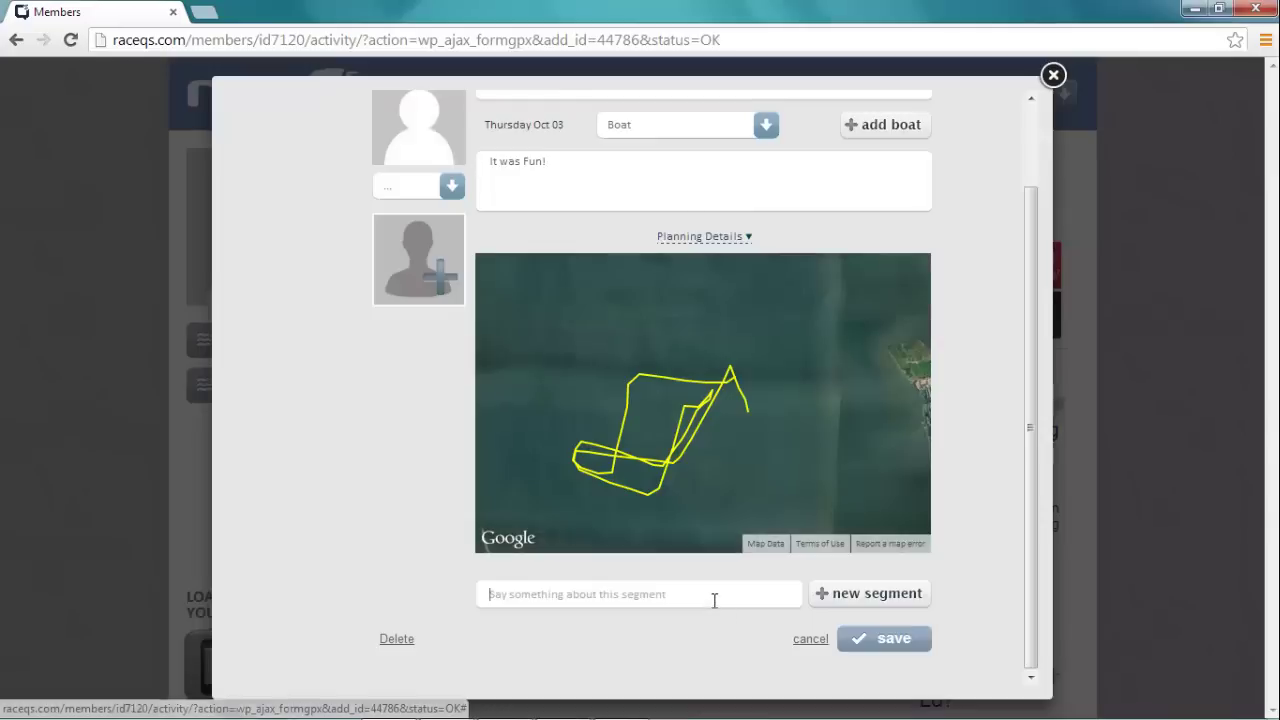
{"action": "type", "text": "rac"}
{"action": "key", "text": "BackSpace"}
{"action": "key", "text": "BackSpace"}
{"action": "key", "text": "BackSpace"}
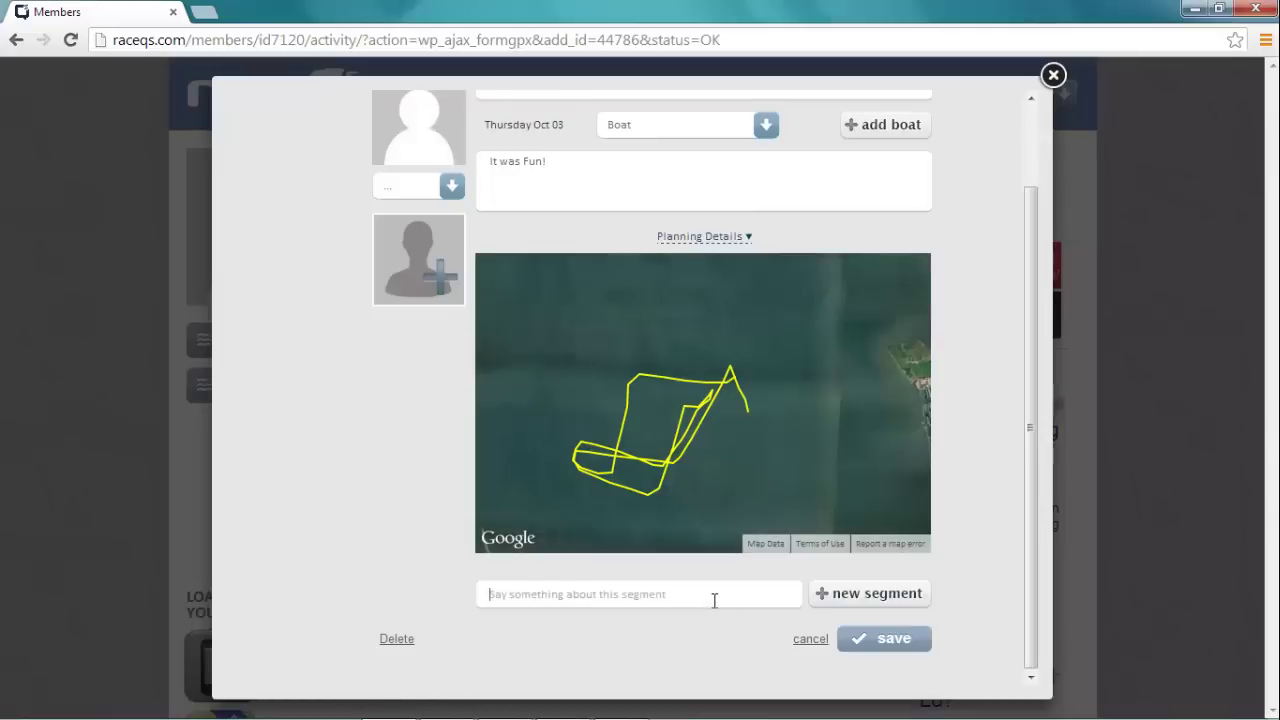
{"action": "type", "text": "Race 1"}
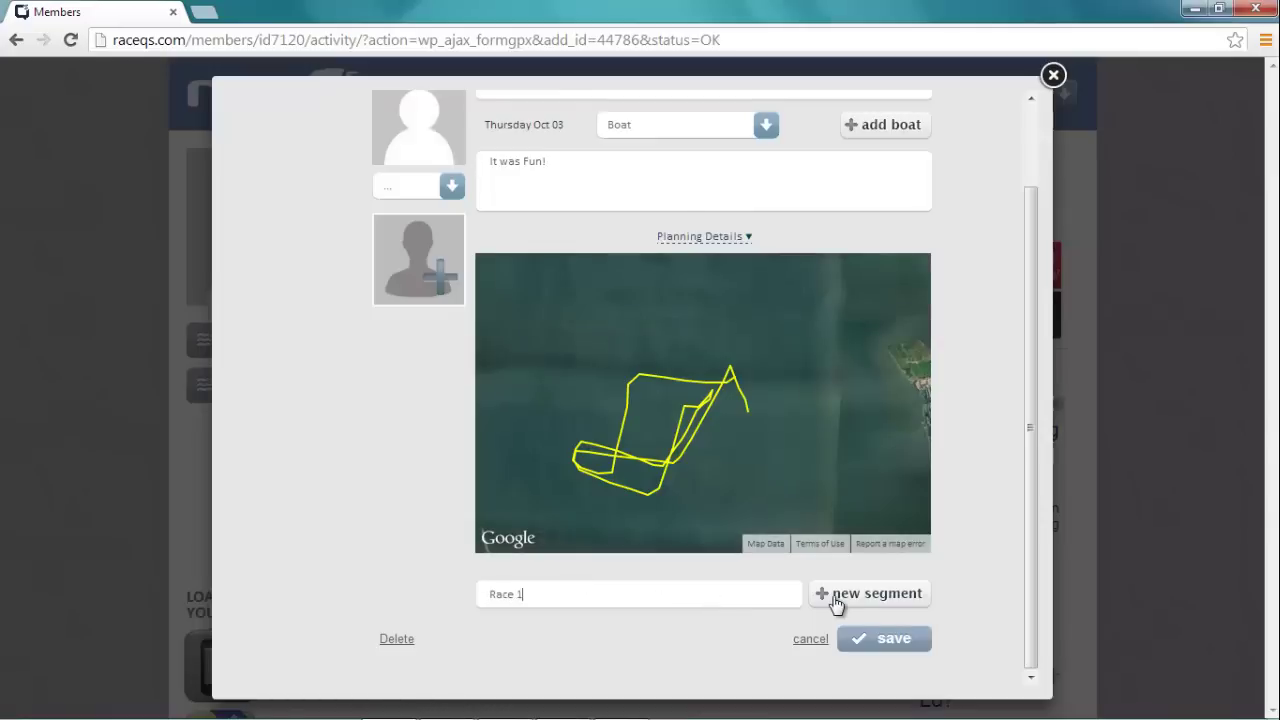
{"action": "left_click", "coordinate": [836, 604]}
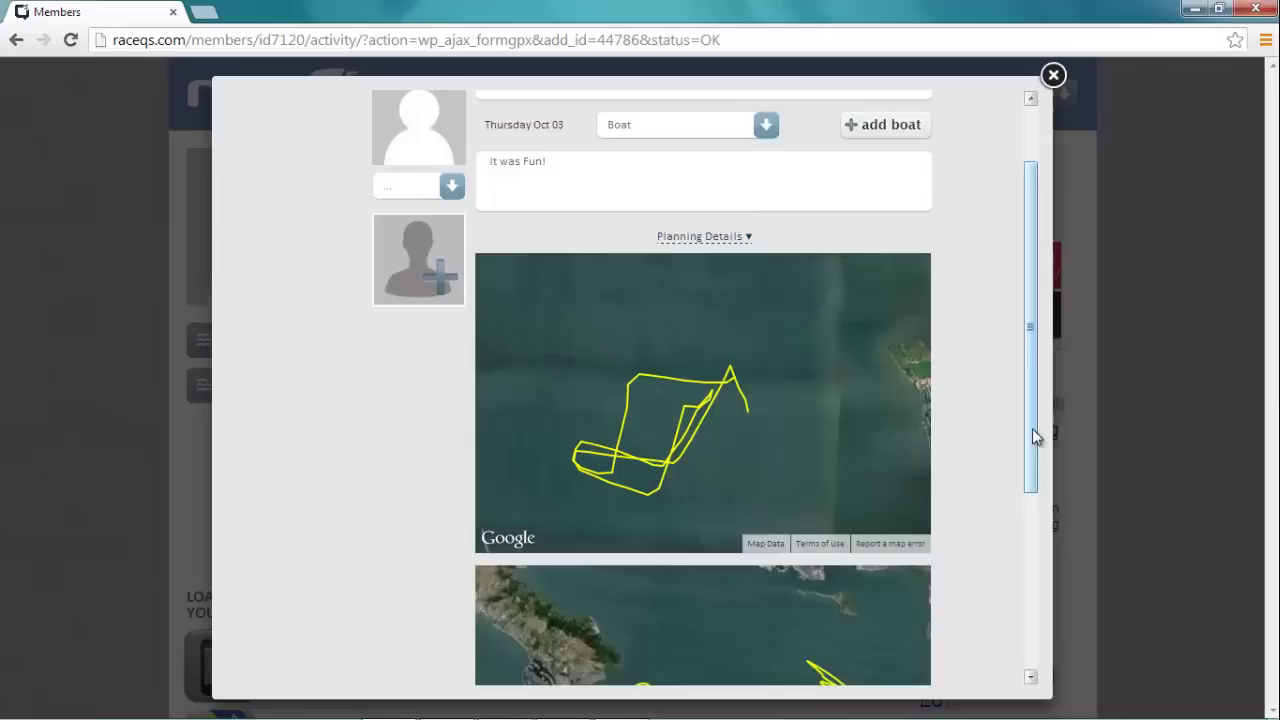
Pull the segment end back to 16:03 and commit the following race 2 segment
{"action": "left_click_drag", "start_coordinate": [1034, 434], "coordinate": [1004, 569]}
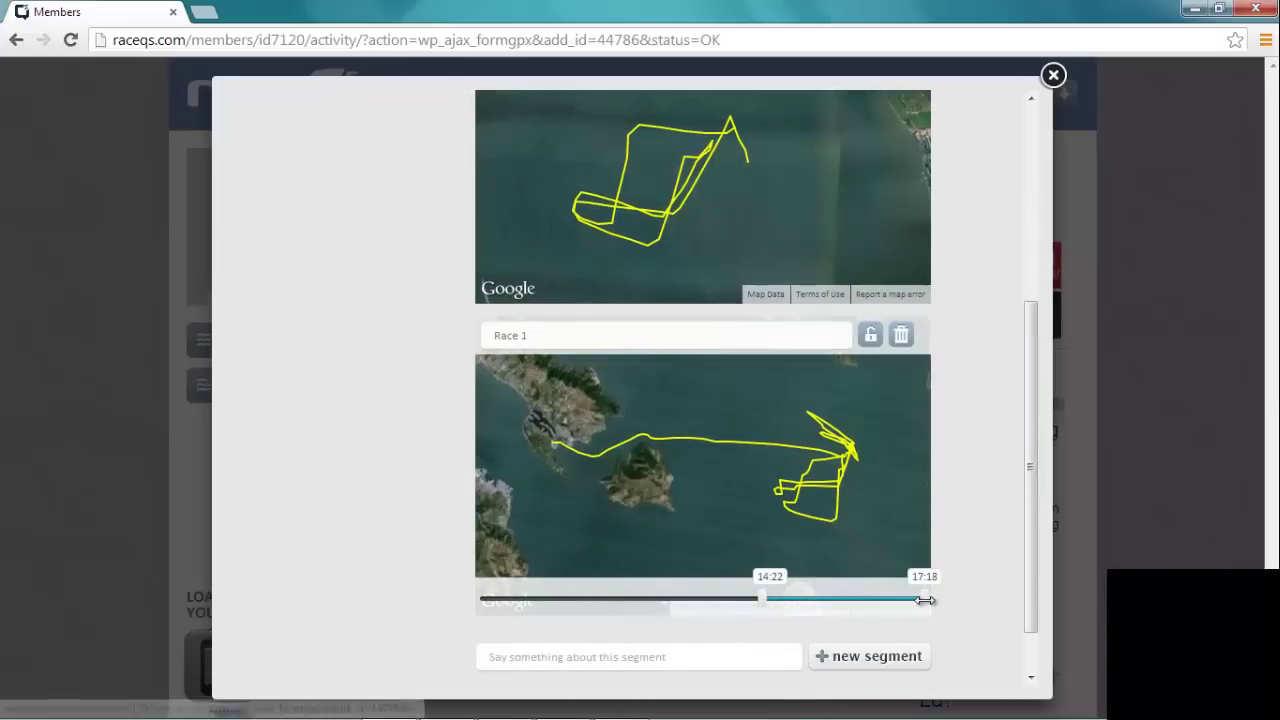
{"action": "left_click_drag", "start_coordinate": [920, 599], "coordinate": [855, 598]}
{"action": "scroll", "coordinate": [770, 599], "scroll_direction": "down", "scroll_amount": 1}
{"action": "left_click", "coordinate": [767, 605]}
{"action": "type", "text": "race 1"}
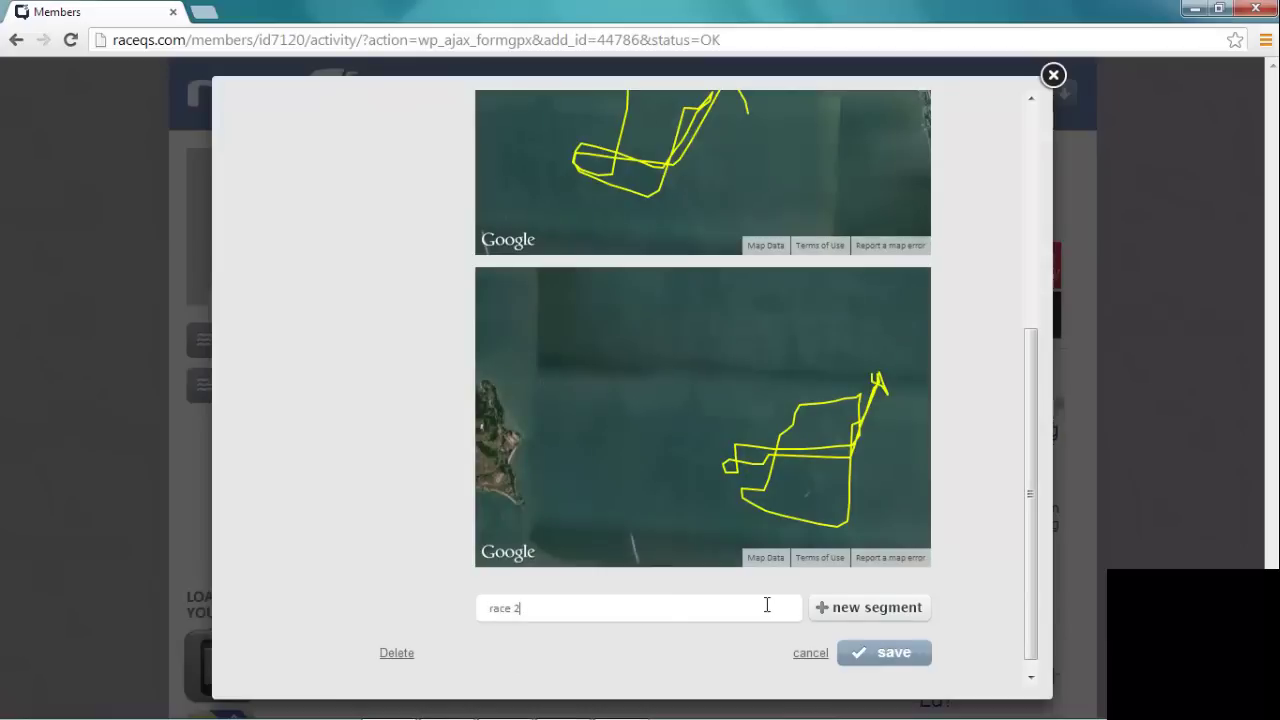
{"action": "key", "text": "Return"}
{"action": "scroll", "coordinate": [1026, 481], "scroll_direction": "down", "scroll_amount": 3}
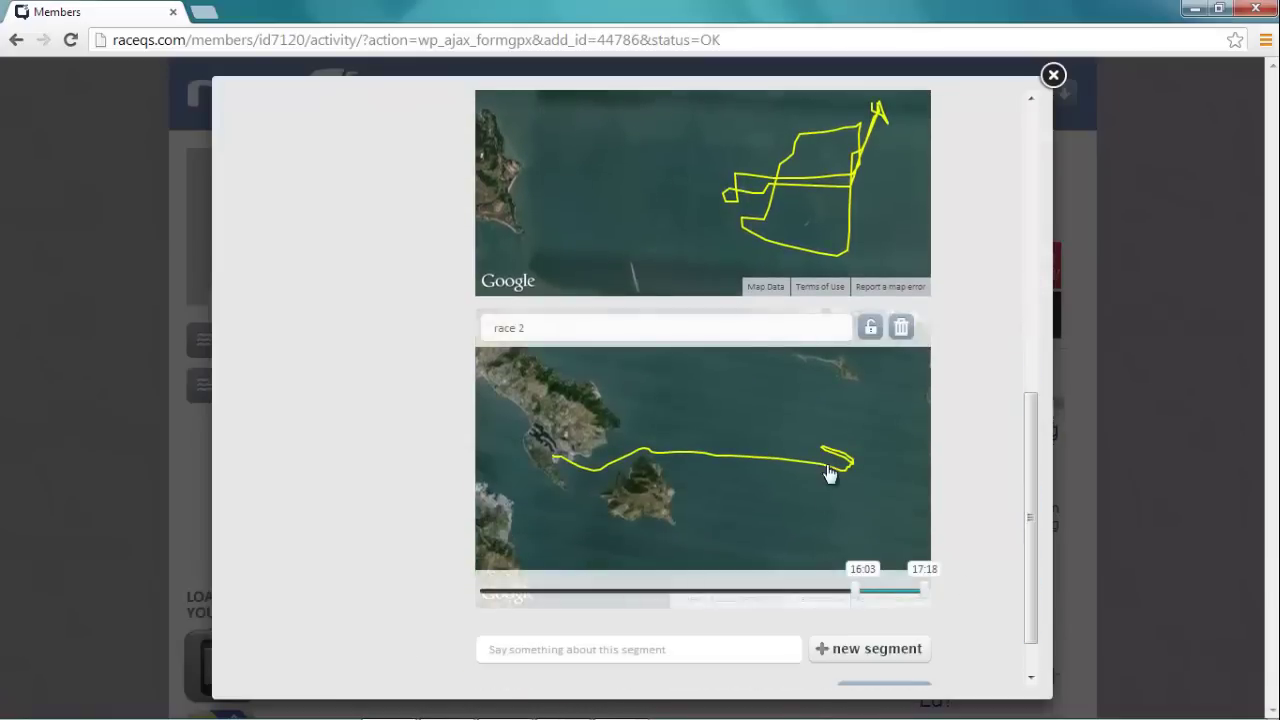
Delete the race 2 segment and confirm the deletion
{"action": "left_click", "coordinate": [904, 332]}
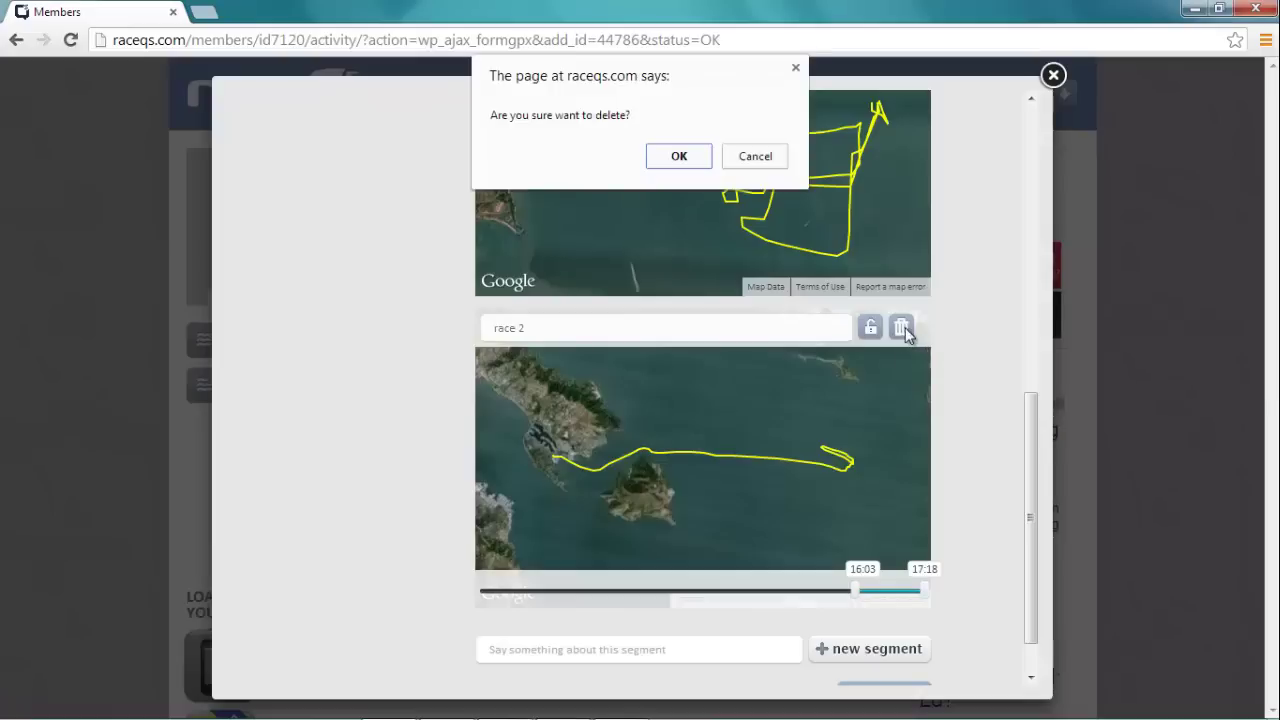
{"action": "left_click", "coordinate": [689, 155]}
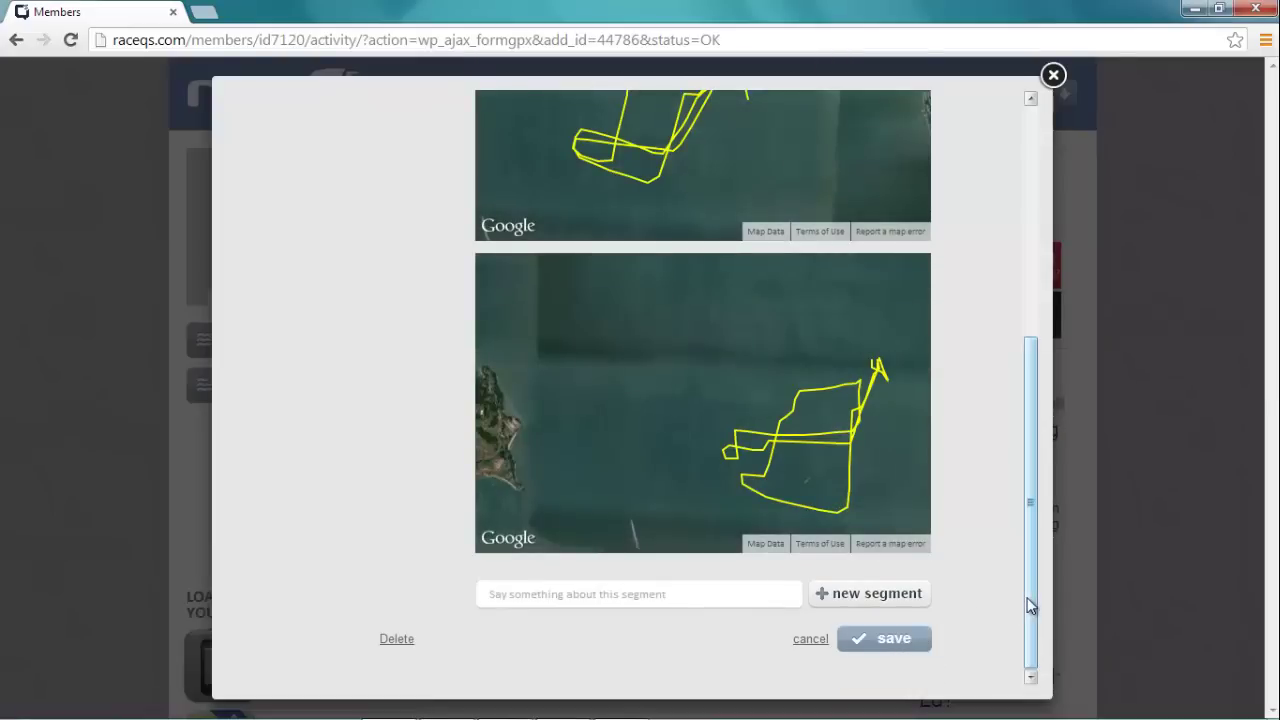
{"action": "left_click_drag", "start_coordinate": [1031, 603], "coordinate": [1012, 467]}
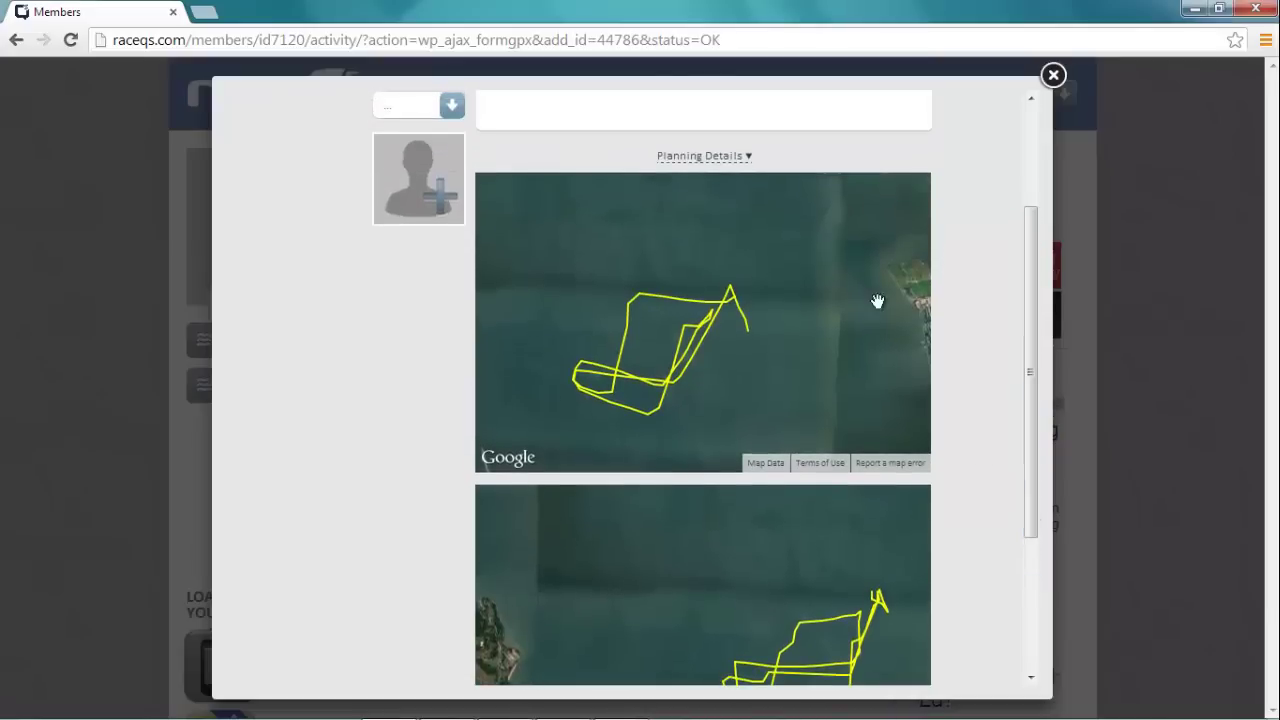
{"action": "mouse_move", "coordinate": [885, 215]}
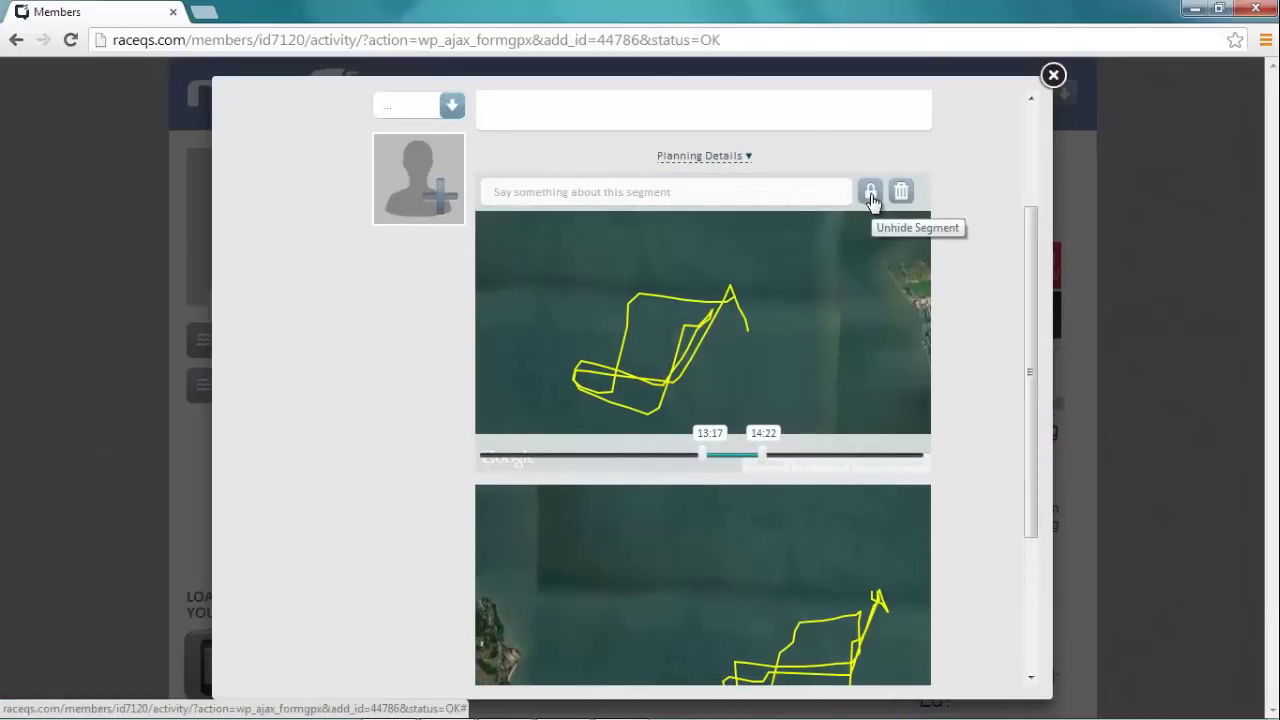
{"action": "left_click_drag", "start_coordinate": [1033, 296], "coordinate": [1023, 434]}
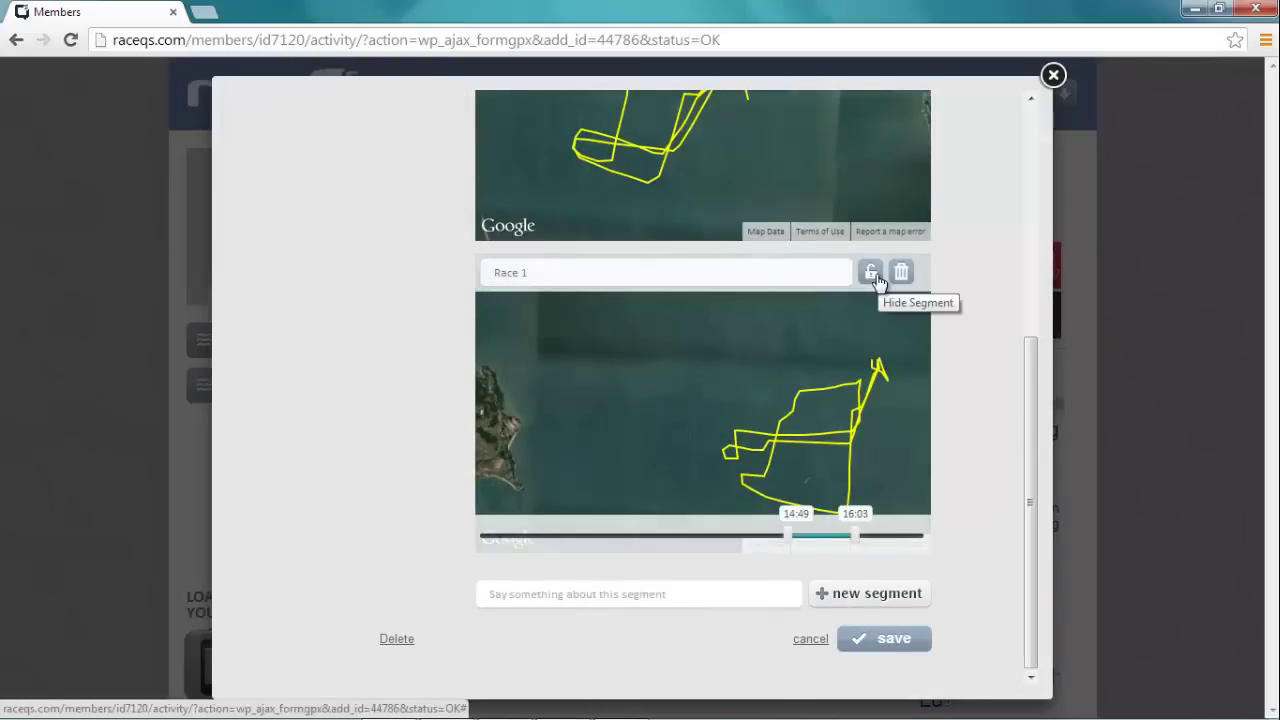
Save the Demo journey and open the Race 1 replay from its post's map thumbnail
{"action": "left_click", "coordinate": [926, 642]}
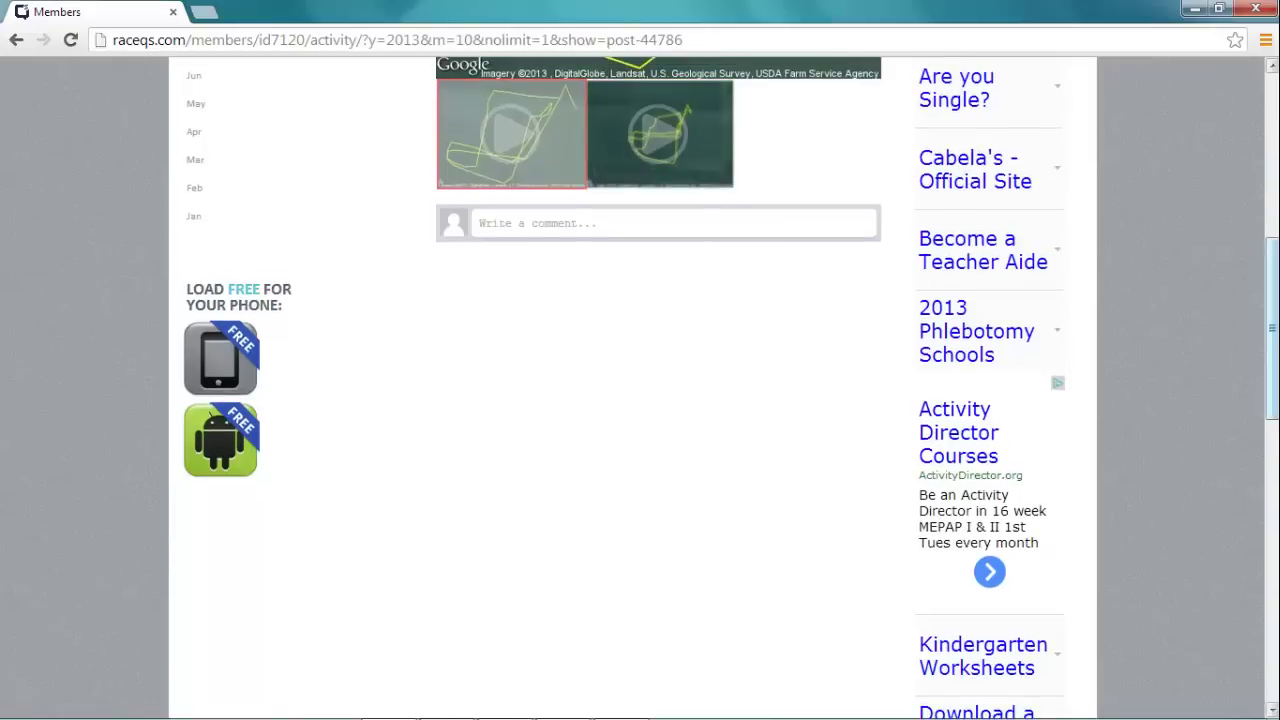
{"action": "left_click_drag", "start_coordinate": [1273, 337], "coordinate": [1252, 243]}
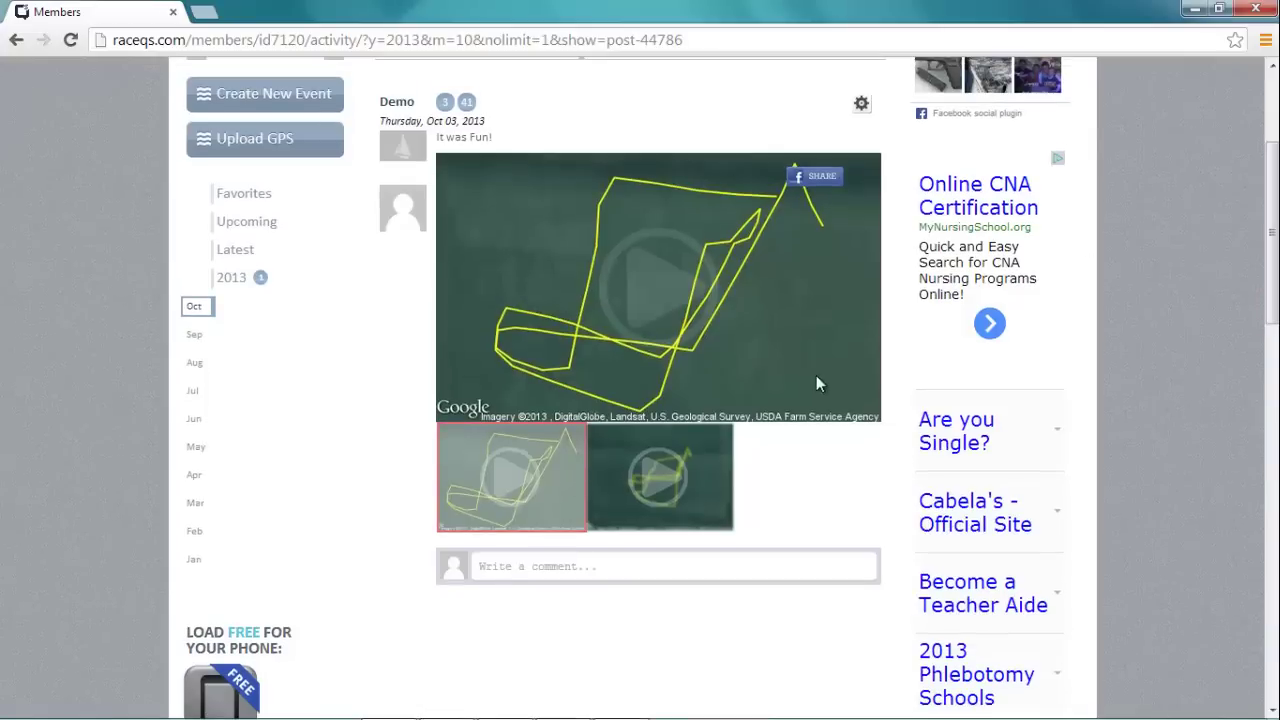
{"action": "left_click", "coordinate": [665, 472]}
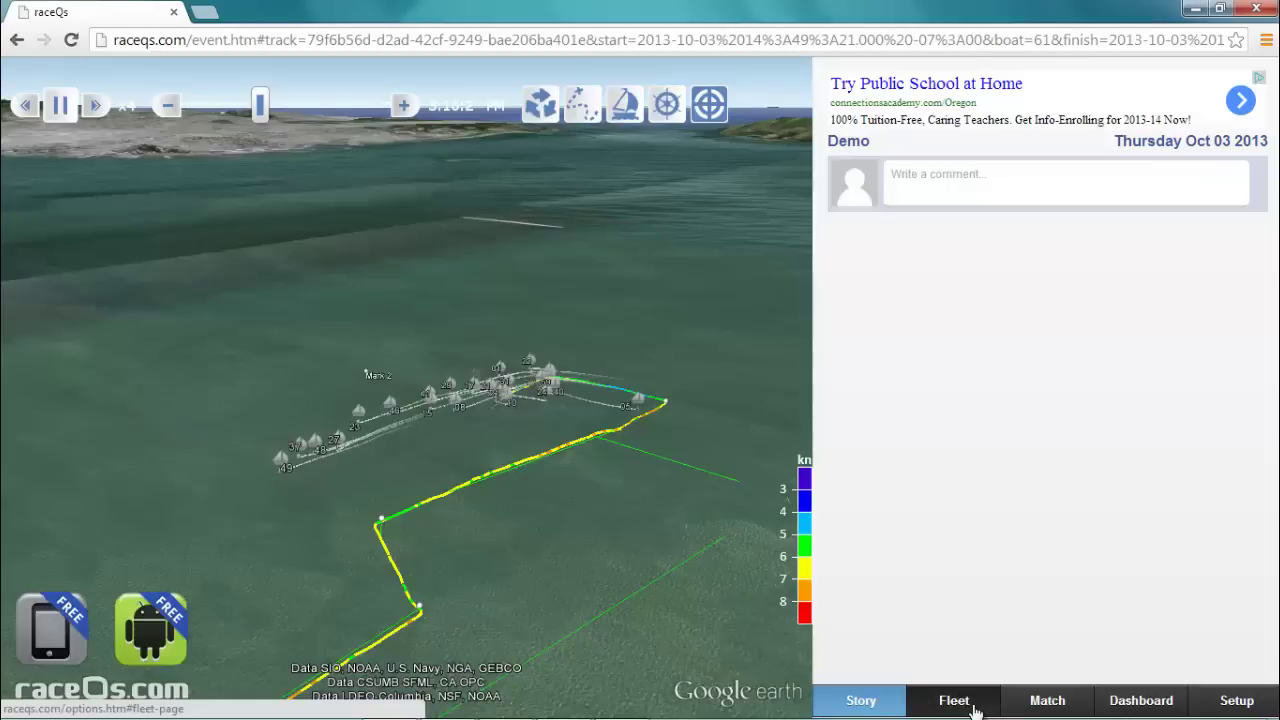
Review the leg's Fleet rankings and boat 61's Match statistics, then return to Story
{"action": "left_click", "coordinate": [962, 704]}
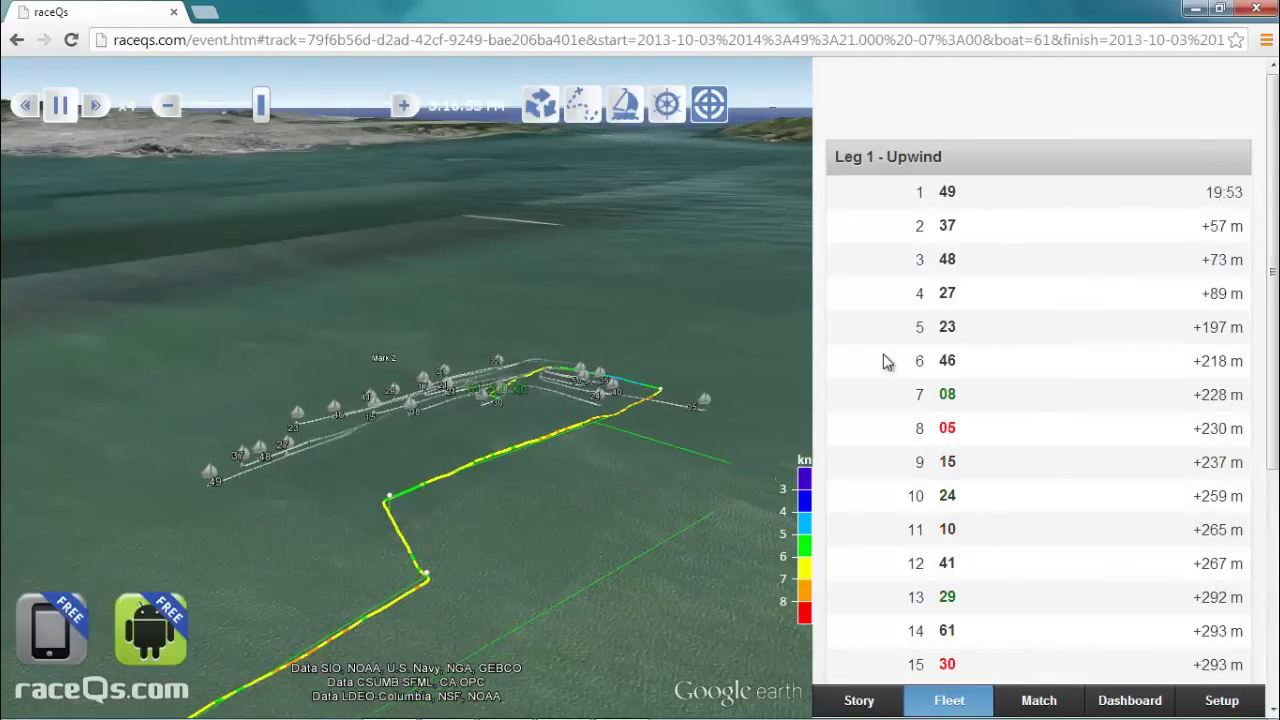
{"action": "left_click", "coordinate": [1020, 702]}
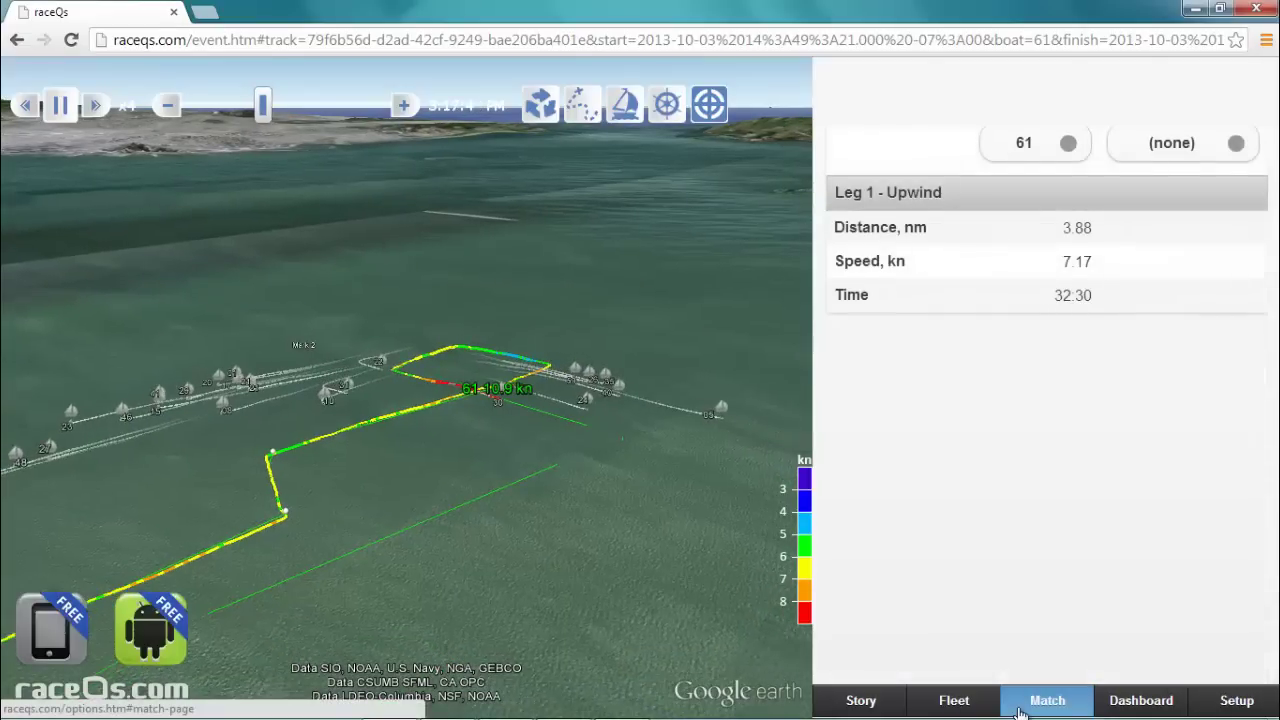
{"action": "left_click", "coordinate": [842, 706]}
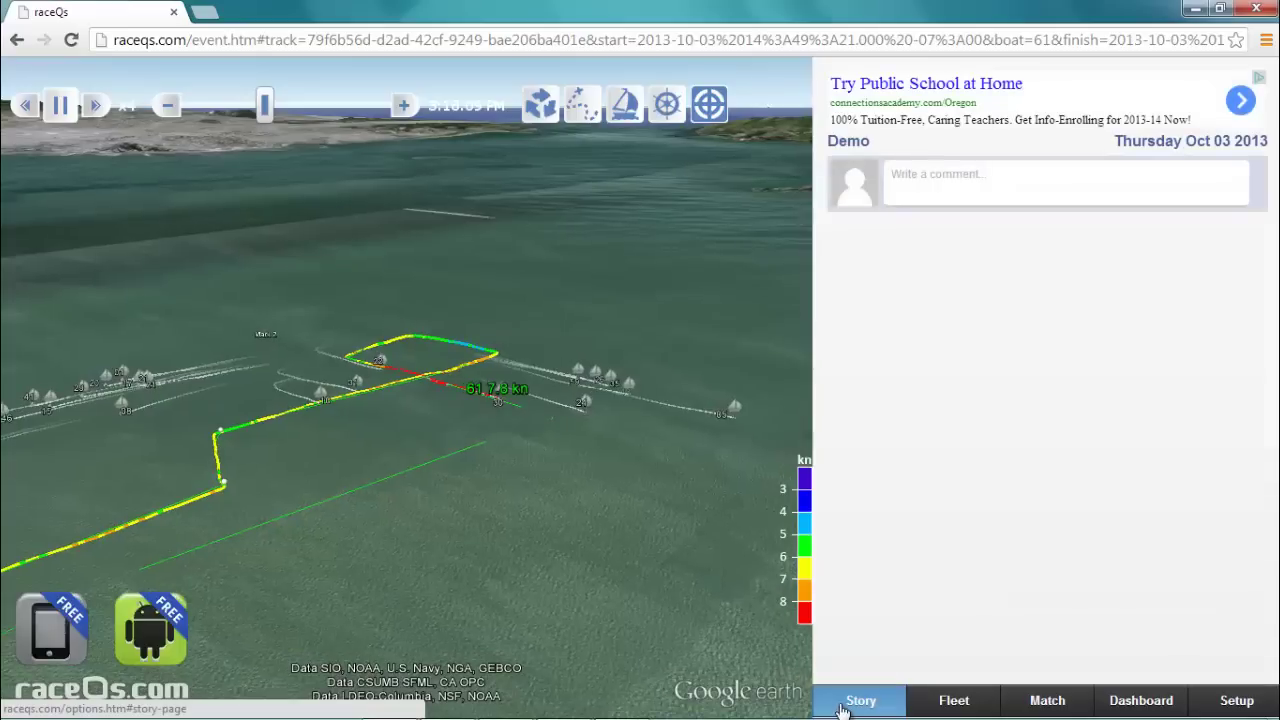